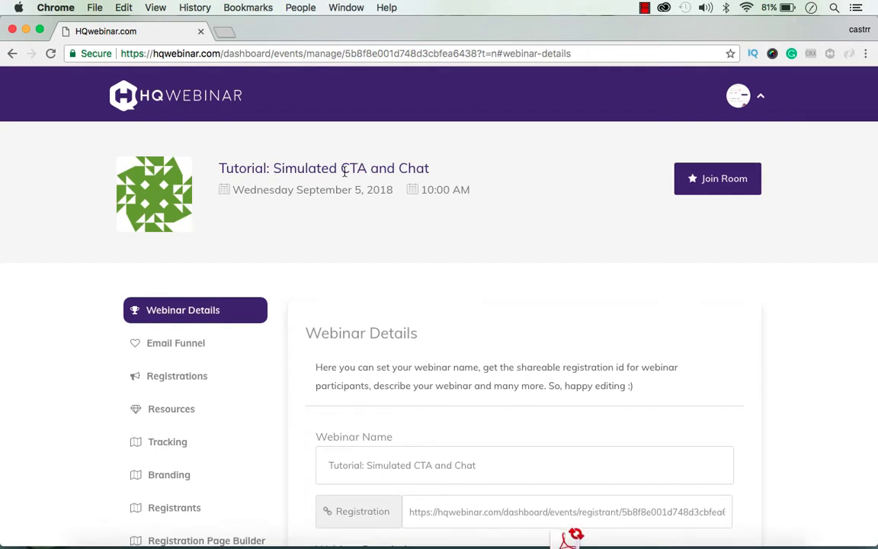
Step: Go to the webinar's empty CTA section and start a new CTA
{"action": "scroll", "coordinate": [802, 260], "scroll_direction": "down", "scroll_amount": 1}
{"action": "scroll", "coordinate": [805, 264], "scroll_direction": "up", "scroll_amount": 1}
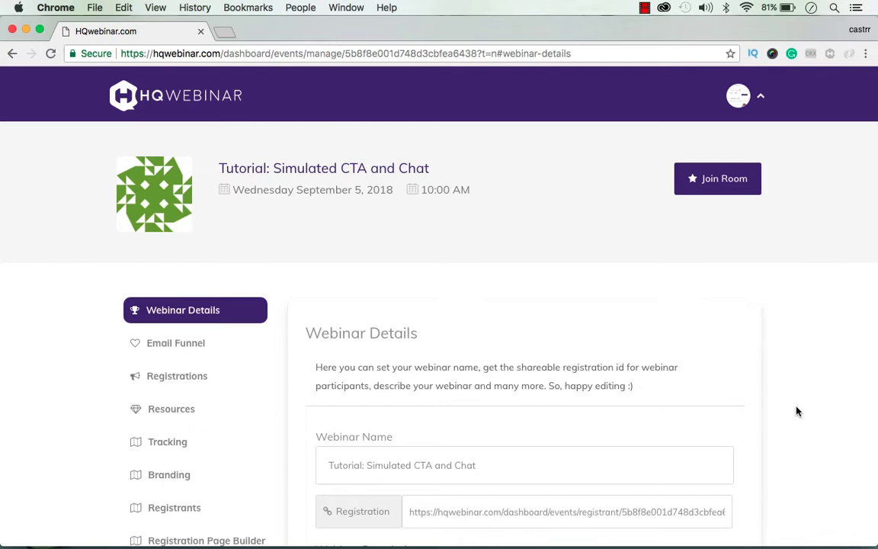
{"action": "scroll", "coordinate": [797, 411], "scroll_direction": "down", "scroll_amount": 5}
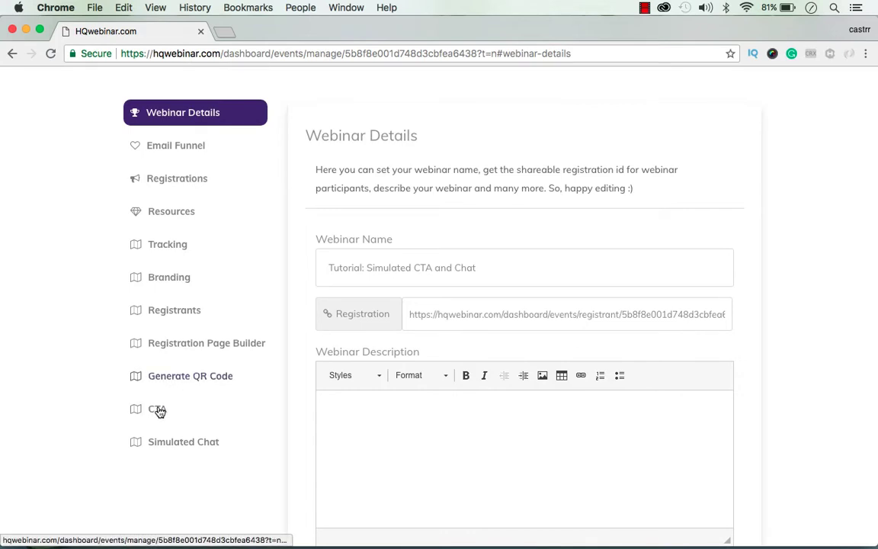
{"action": "scroll", "coordinate": [376, 274], "scroll_direction": "up", "scroll_amount": 5}
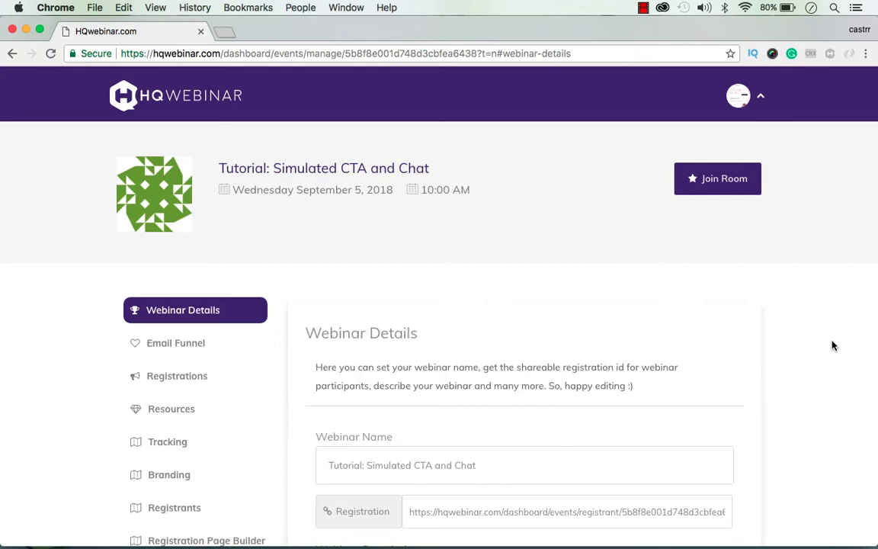
{"action": "scroll", "coordinate": [831, 347], "scroll_direction": "down", "scroll_amount": 1}
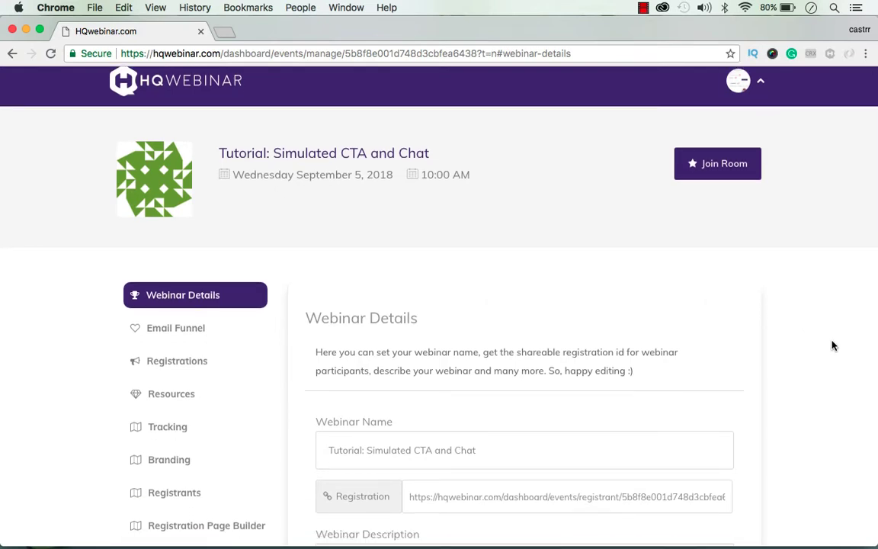
{"action": "scroll", "coordinate": [822, 349], "scroll_direction": "down", "scroll_amount": 5}
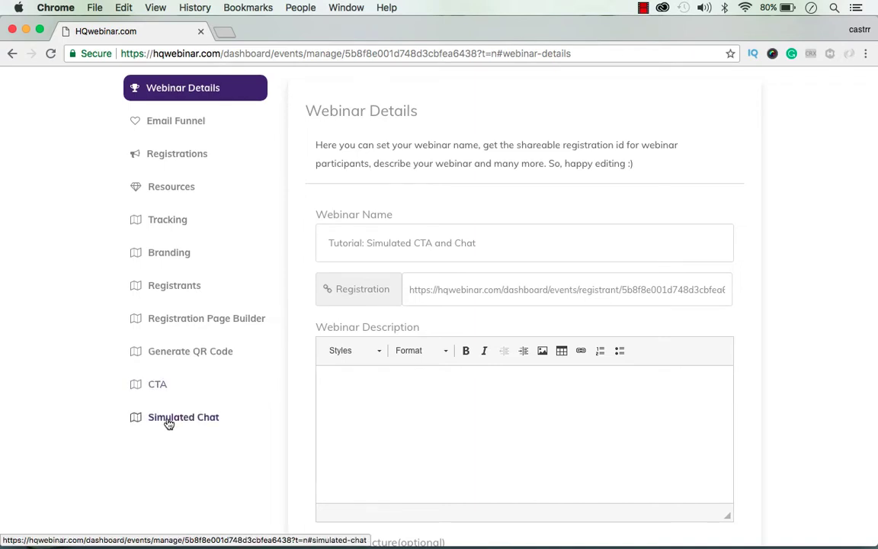
{"action": "left_click", "coordinate": [158, 389]}
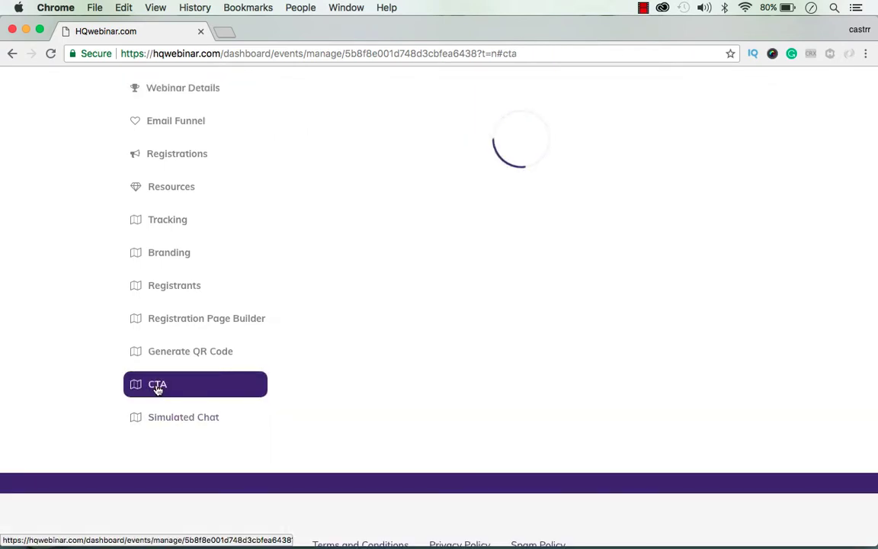
{"action": "scroll", "coordinate": [820, 315], "scroll_direction": "up", "scroll_amount": 2}
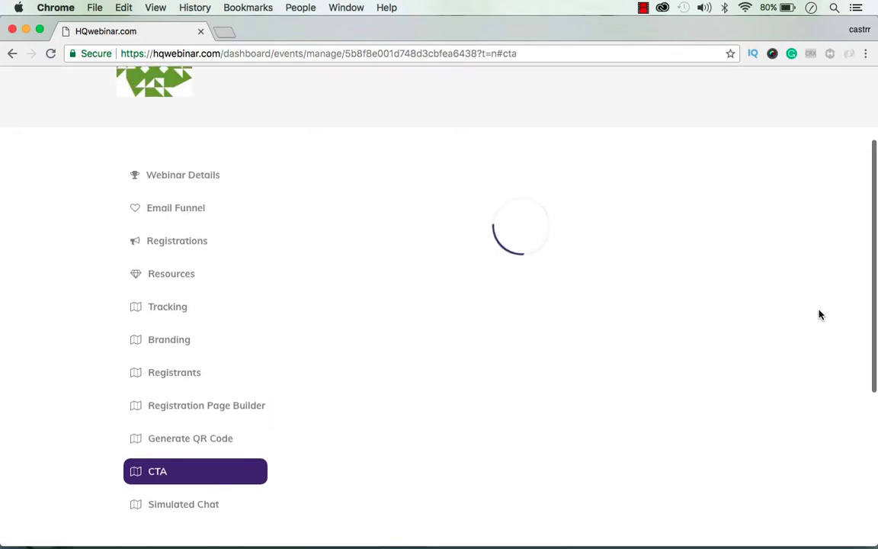
{"action": "scroll", "coordinate": [820, 314], "scroll_direction": "down", "scroll_amount": 1}
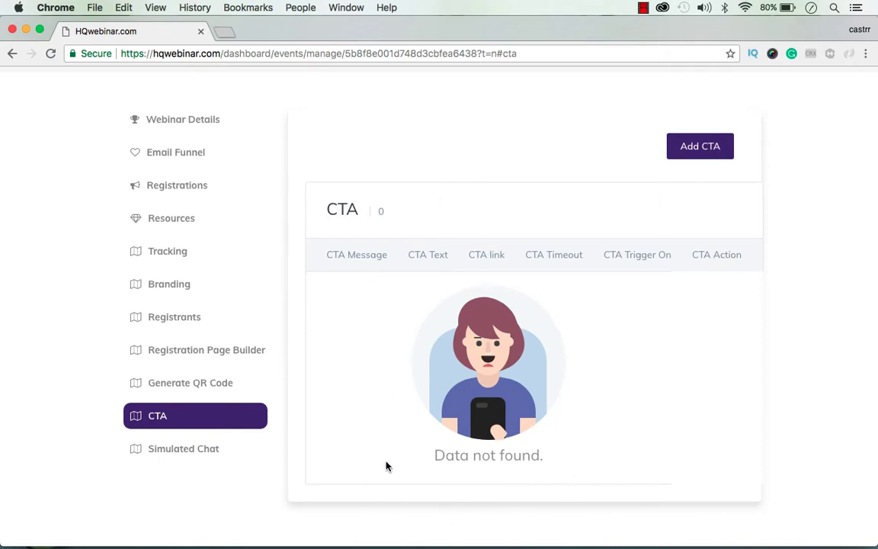
{"action": "left_click", "coordinate": [702, 141]}
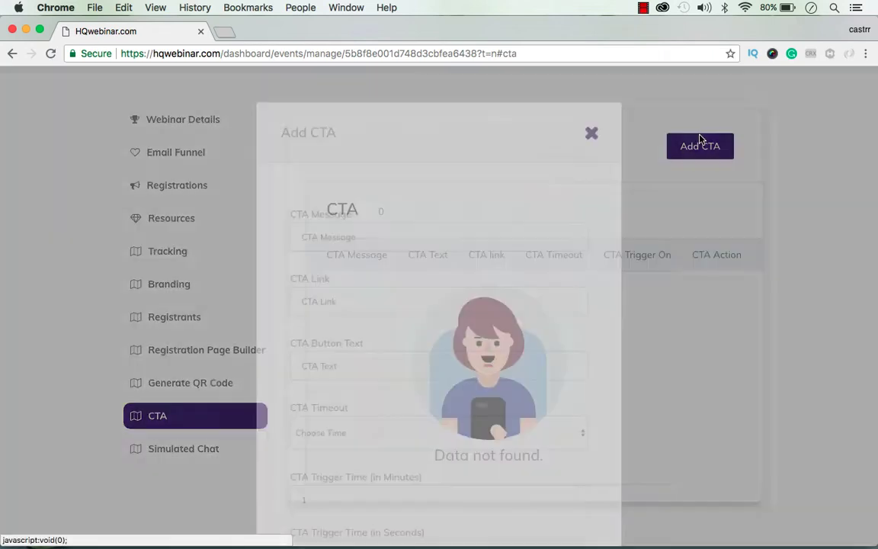
{"action": "scroll", "coordinate": [377, 257], "scroll_direction": "down", "scroll_amount": 2}
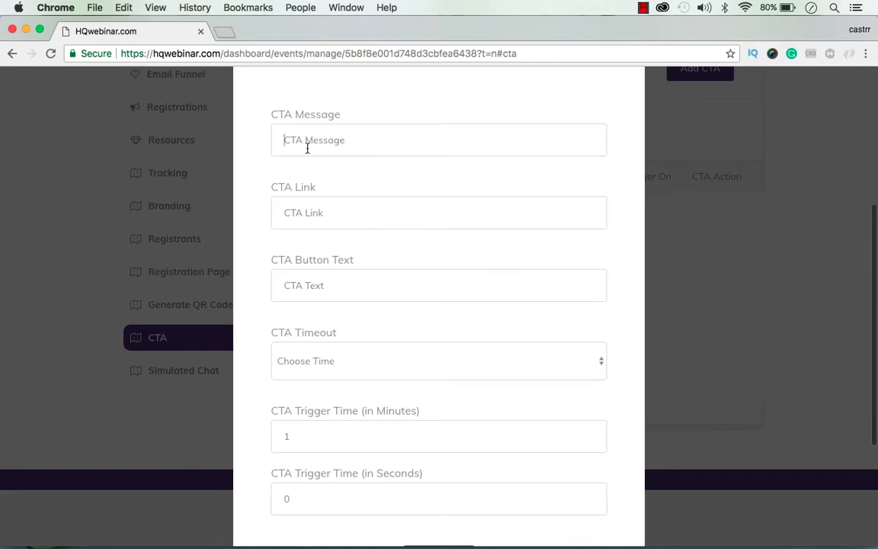
{"action": "type", "text": "Don'"}
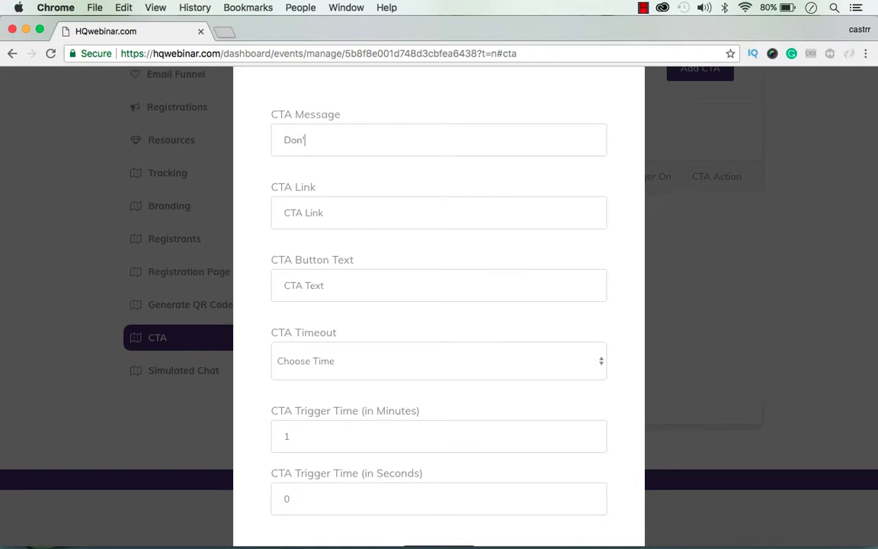
{"action": "type", "text": "t miss this"}
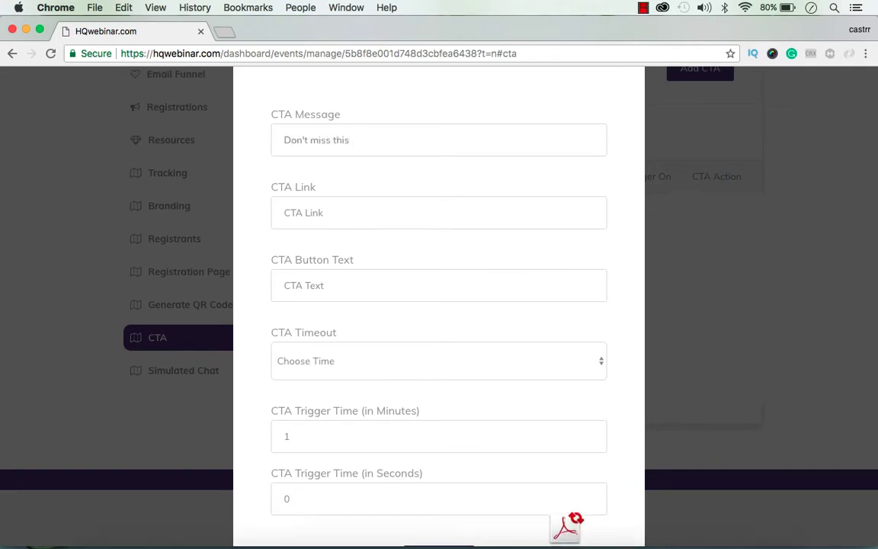
{"action": "type", "text": " free PDF copy."}
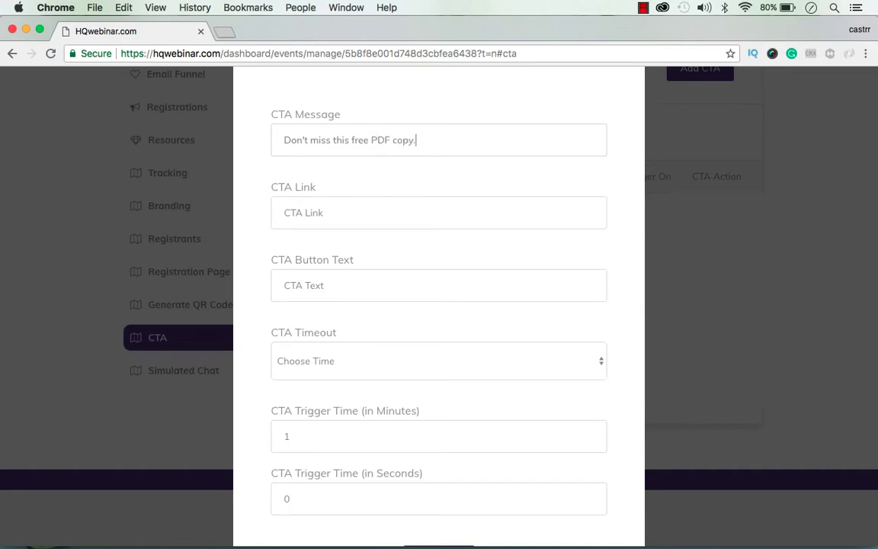
{"action": "left_click", "coordinate": [327, 217]}
{"action": "type", "text": "https://www.google.com"}
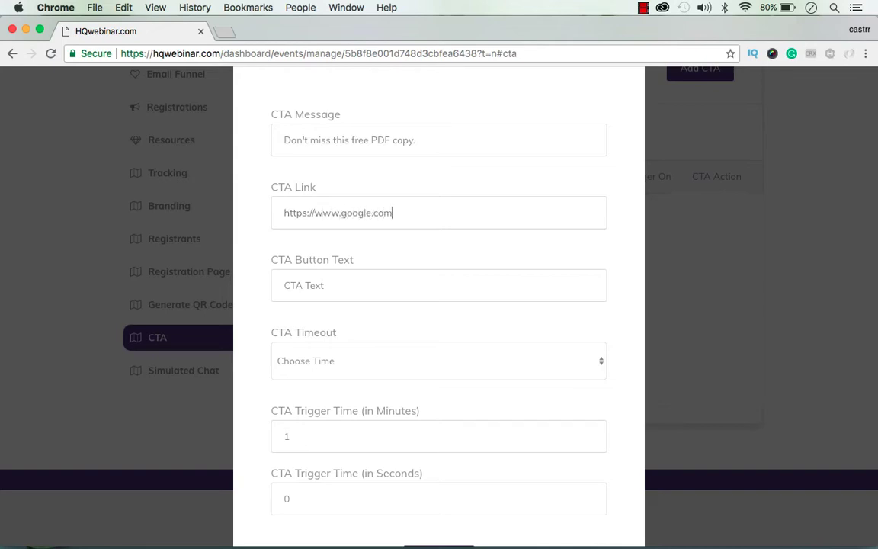
{"action": "left_click", "coordinate": [356, 296]}
{"action": "type", "text": "Grea"}
{"action": "type", "text": " it now!"}
{"action": "left_click", "coordinate": [423, 368]}
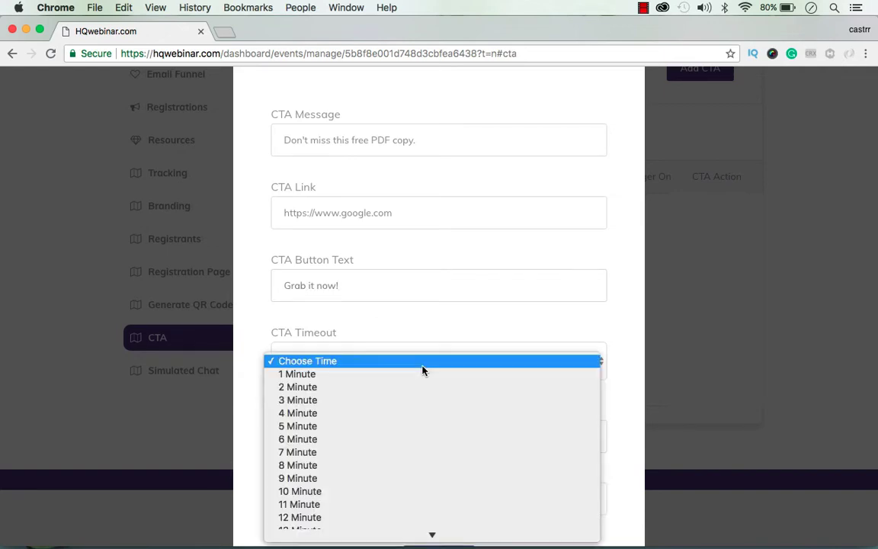
Step: Set the CTA timeout to 2 Minute
{"action": "left_click", "coordinate": [371, 381]}
{"action": "left_click", "coordinate": [368, 381]}
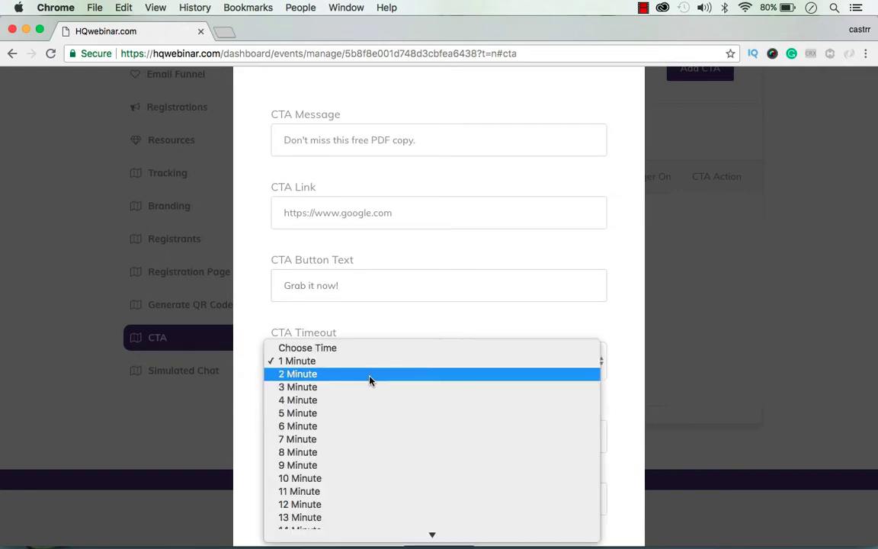
{"action": "left_click", "coordinate": [328, 374]}
{"action": "scroll", "coordinate": [547, 368], "scroll_direction": "down", "scroll_amount": 3}
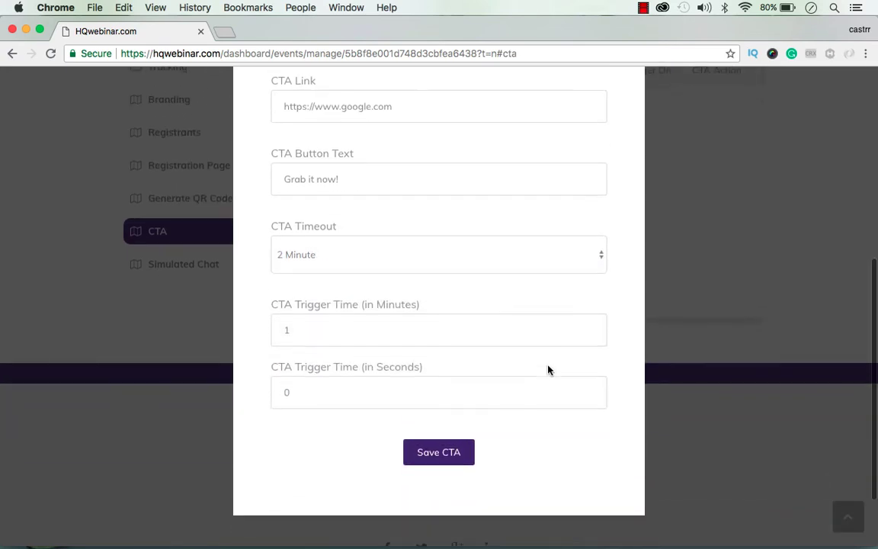
Step: Set the CTA trigger to 0 minutes 30 seconds and save the CTA
{"action": "left_click", "coordinate": [368, 341]}
{"action": "key", "text": "BackSpace"}
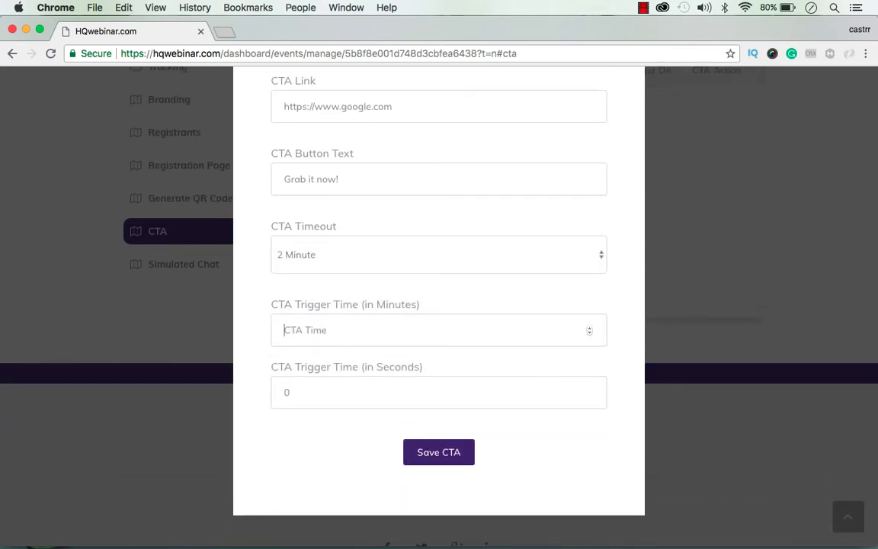
{"action": "type", "text": "30"}
{"action": "scroll", "coordinate": [446, 353], "scroll_direction": "down", "scroll_amount": 2}
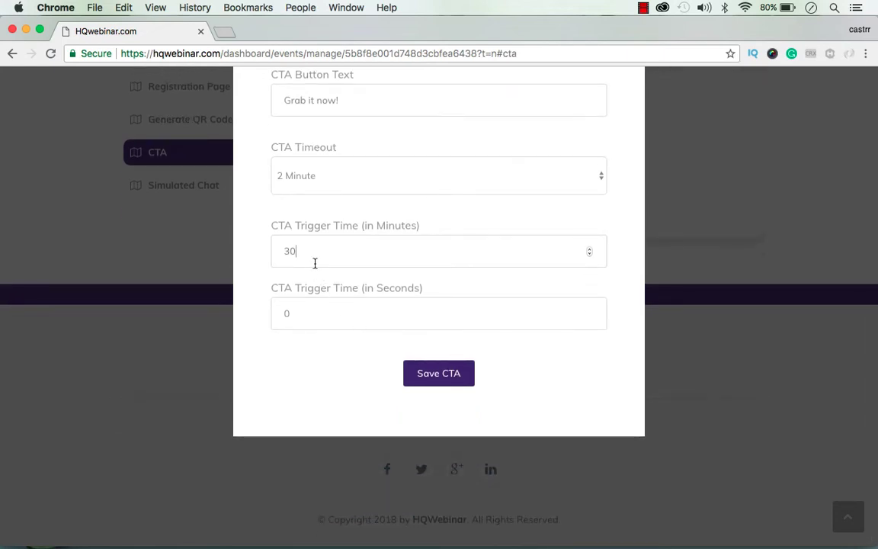
{"action": "key", "text": "BackSpace"}
{"action": "key", "text": "BackSpace"}
{"action": "type", "text": "0"}
{"action": "left_click", "coordinate": [377, 318]}
{"action": "key", "text": "BackSpace"}
{"action": "type", "text": "30"}
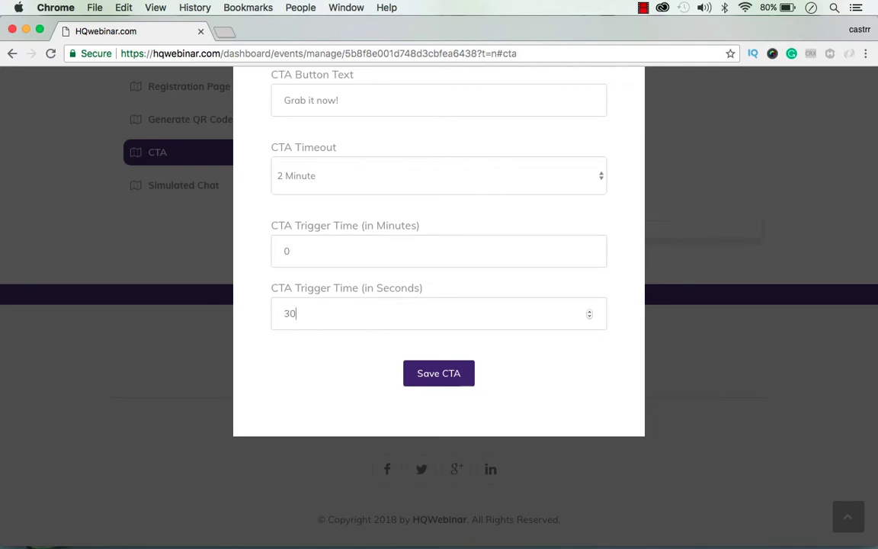
{"action": "left_click", "coordinate": [448, 381]}
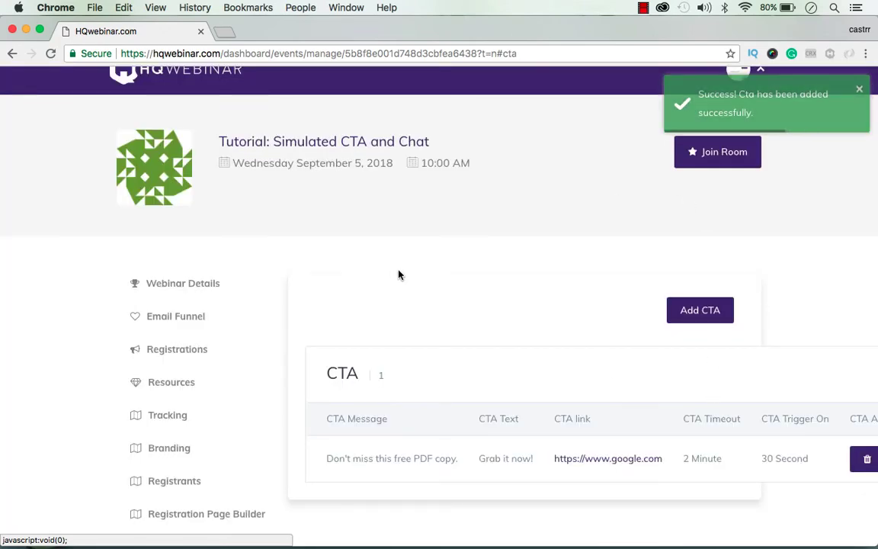
Step: Start a new message in the Simulated Chat section
{"action": "scroll", "coordinate": [439, 381], "scroll_direction": "down", "scroll_amount": 2}
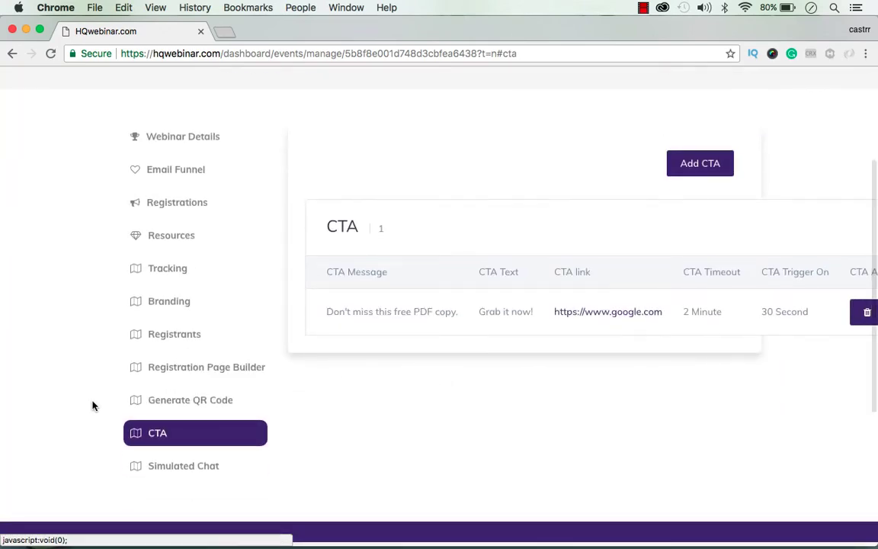
{"action": "left_click", "coordinate": [196, 474]}
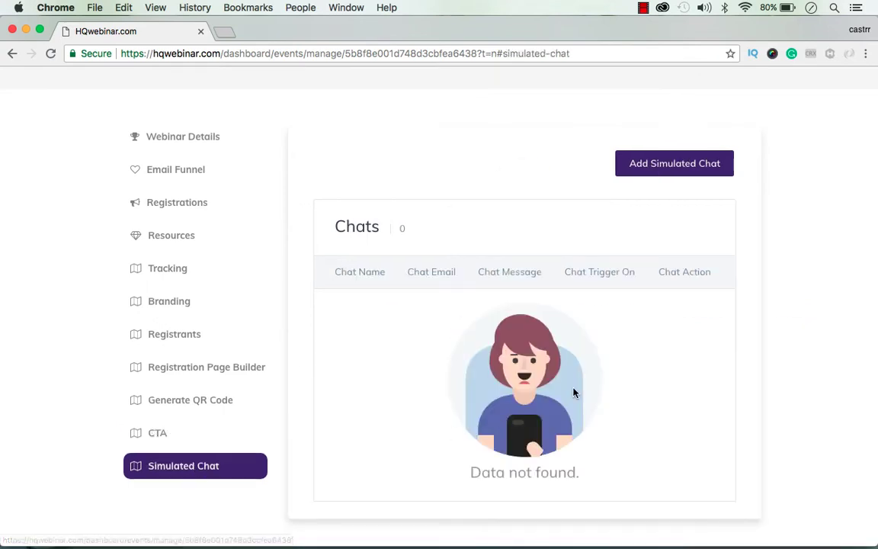
{"action": "left_click", "coordinate": [650, 169]}
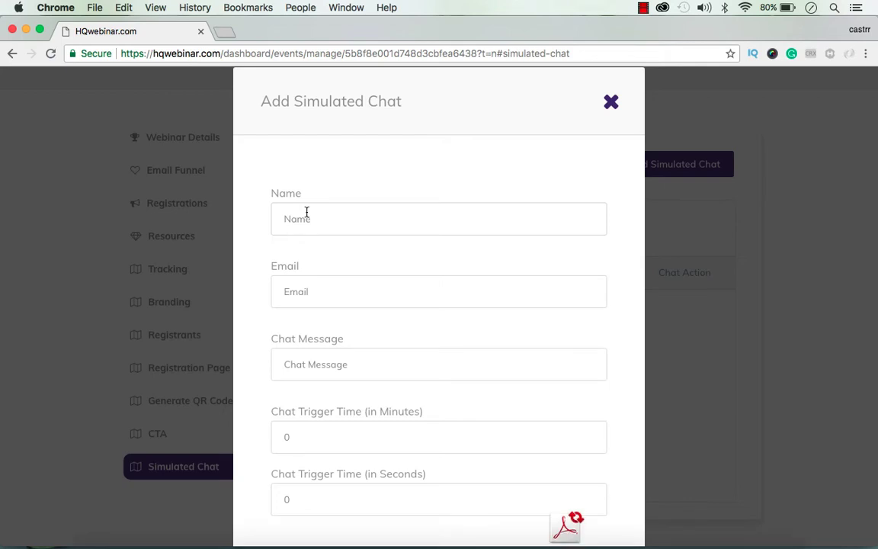
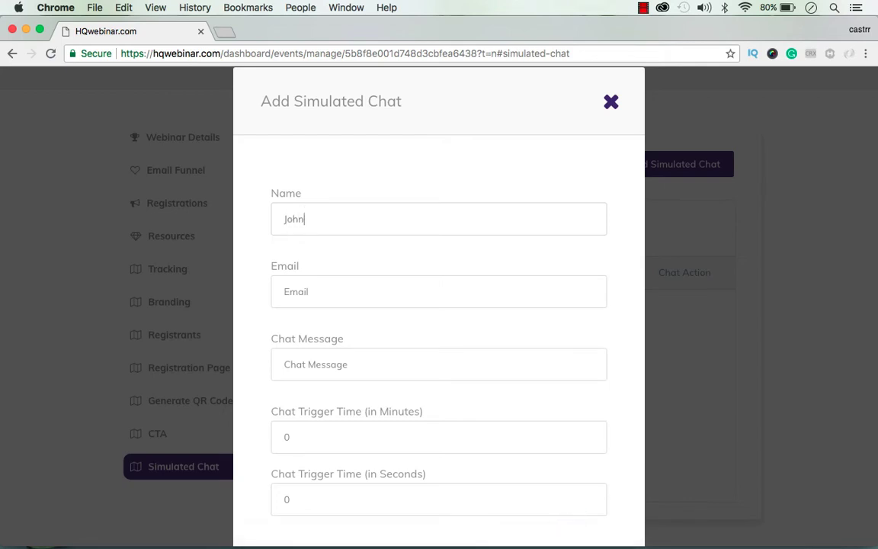
Step: Enter the sender's name and e-mail and the message 'Hi, how can we get the premium version of this product?'
{"action": "key", "text": "Tab"}
{"action": "key", "text": "Tab"}
{"action": "scroll", "coordinate": [523, 279], "scroll_direction": "down", "scroll_amount": 3}
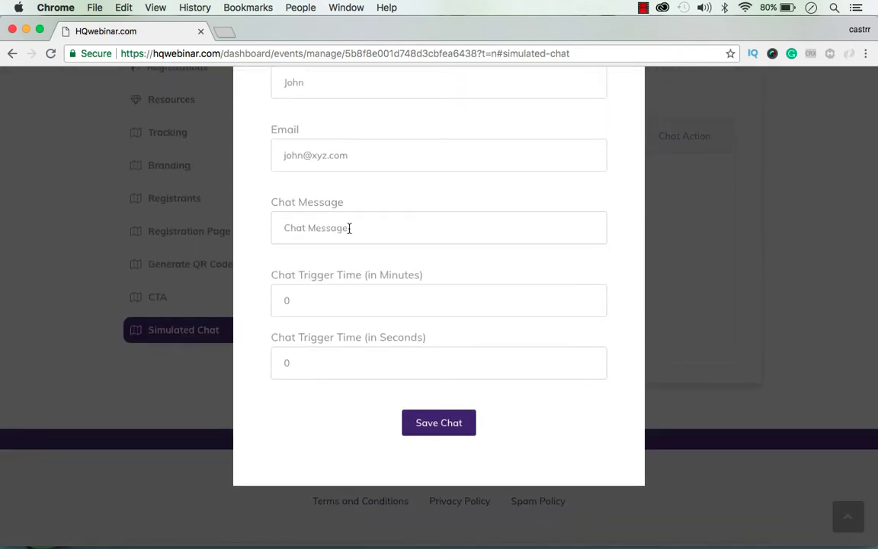
{"action": "type", "text": "Hi, how can we get the paremium v"}
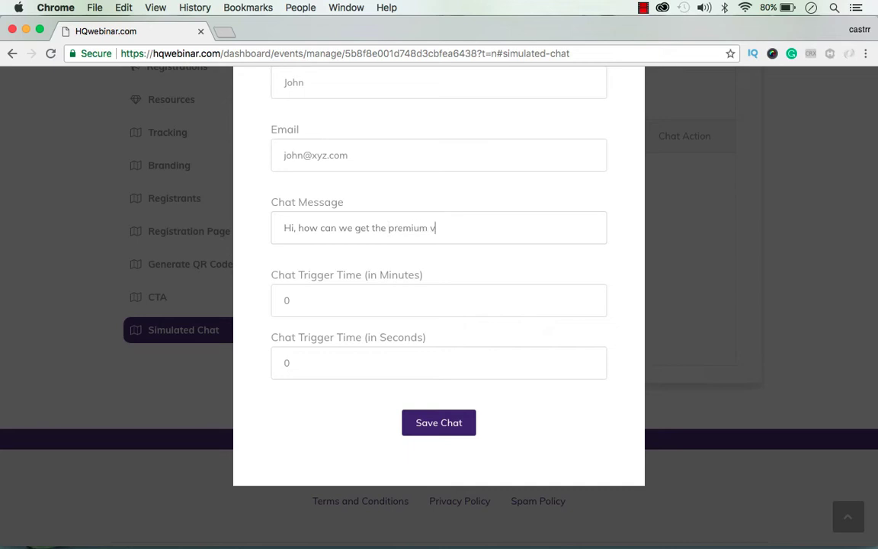
{"action": "type", "text": "ersion of this product"}
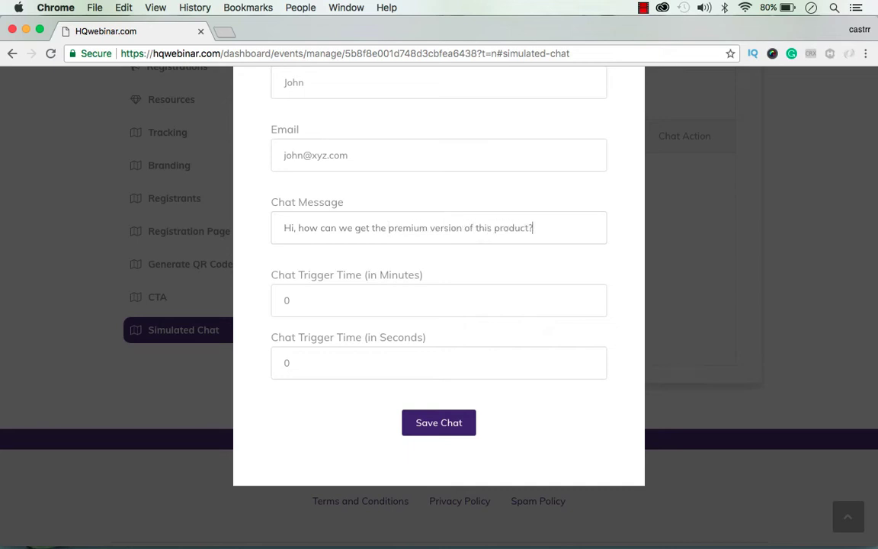
{"action": "type", "text": "?"}
Step: Set the chat to trigger at 20 seconds and save it
{"action": "left_click", "coordinate": [379, 366]}
{"action": "key", "text": "BackSpace"}
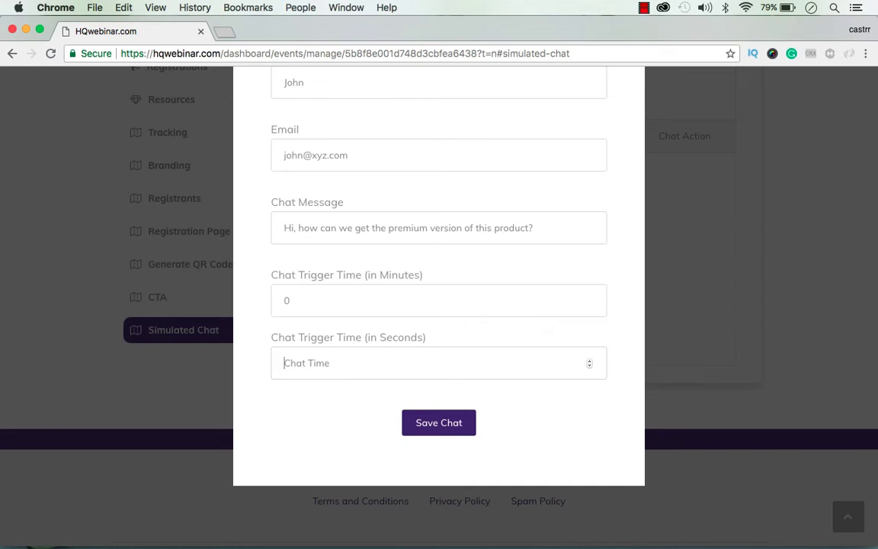
{"action": "type", "text": "20"}
{"action": "left_click", "coordinate": [426, 432]}
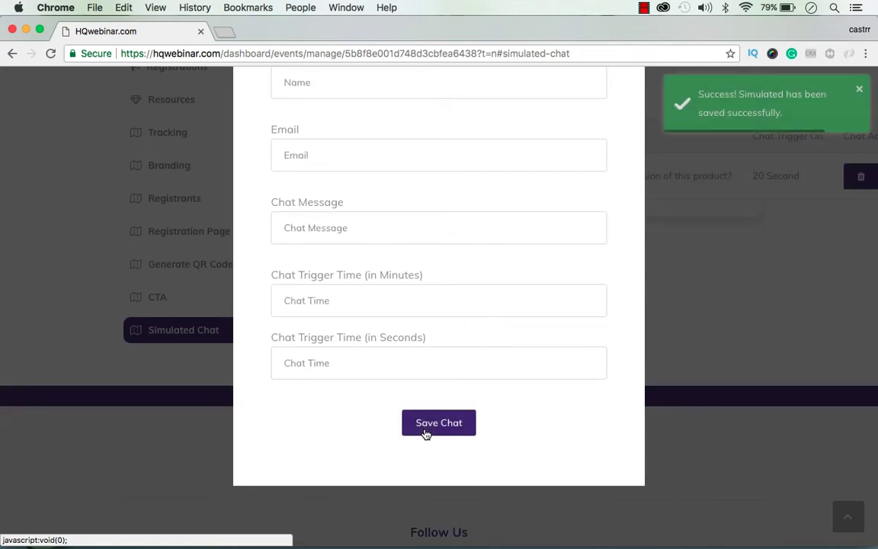
{"action": "scroll", "coordinate": [816, 173], "scroll_direction": "up", "scroll_amount": 3}
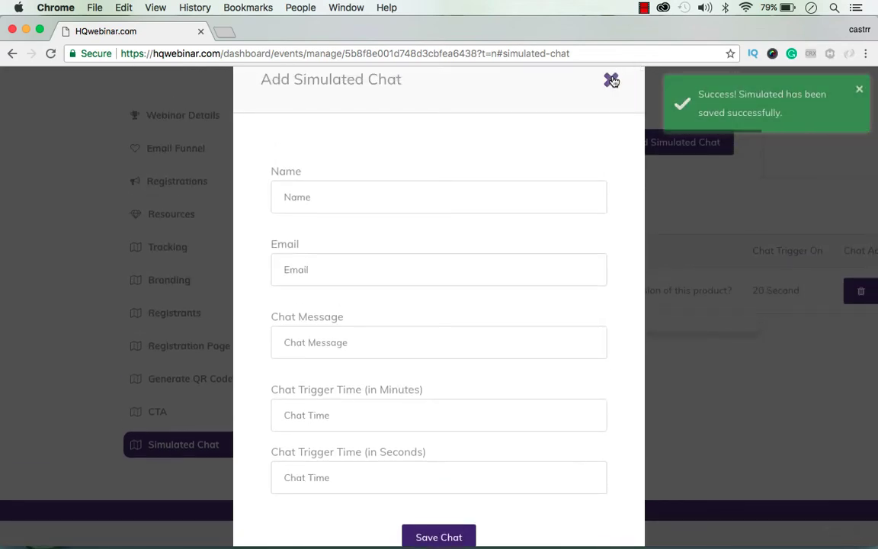
Step: Start another simulated chat and enter the sender's name and e-mail
{"action": "left_click", "coordinate": [610, 79]}
{"action": "left_click", "coordinate": [622, 144]}
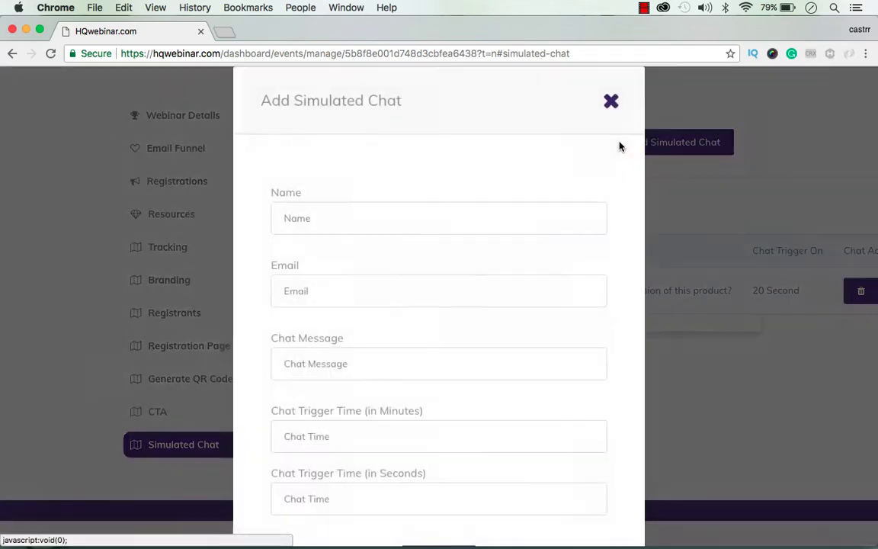
{"action": "scroll", "coordinate": [309, 231], "scroll_direction": "down", "scroll_amount": 2}
{"action": "left_click", "coordinate": [315, 148]}
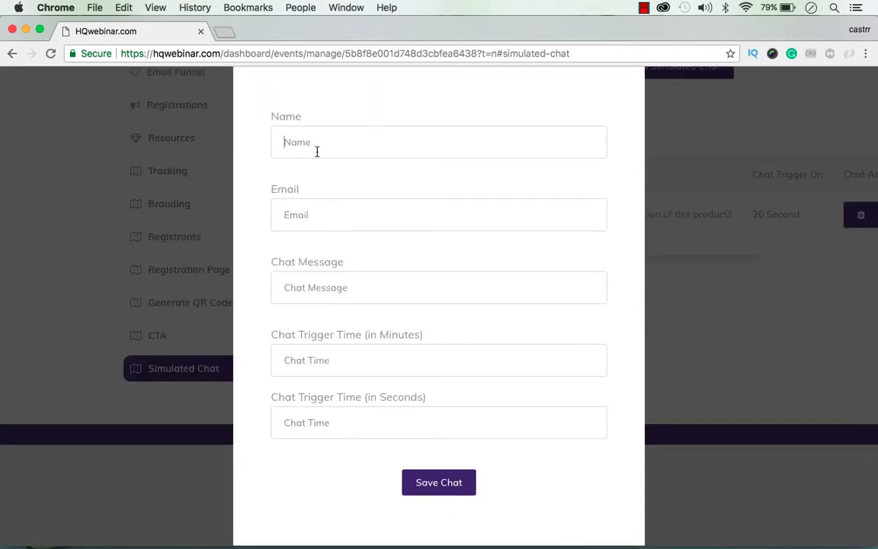
{"action": "type", "text": "Shubham"}
{"action": "key", "text": "Tab"}
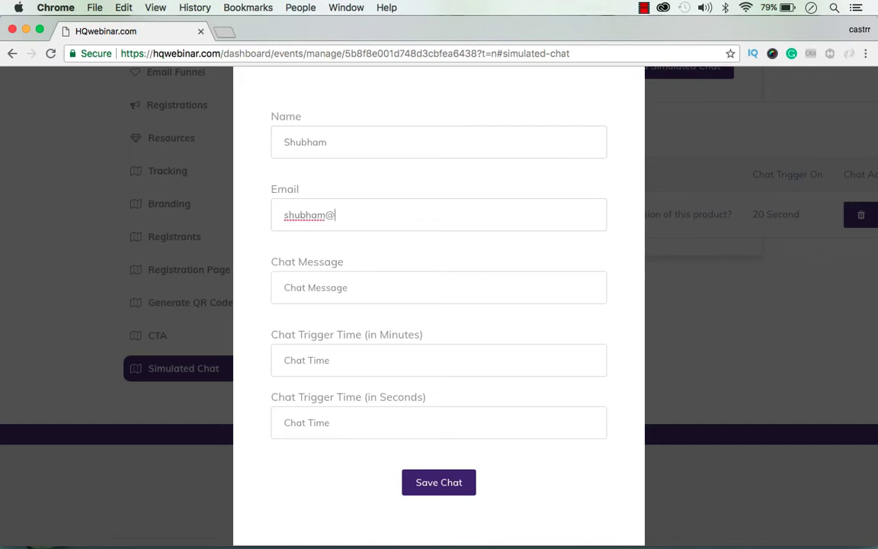
Step: Write the chat message 'I will share the link in a few minutes.'
{"action": "key", "text": "Tab"}
{"action": "type", "text": "I t"}
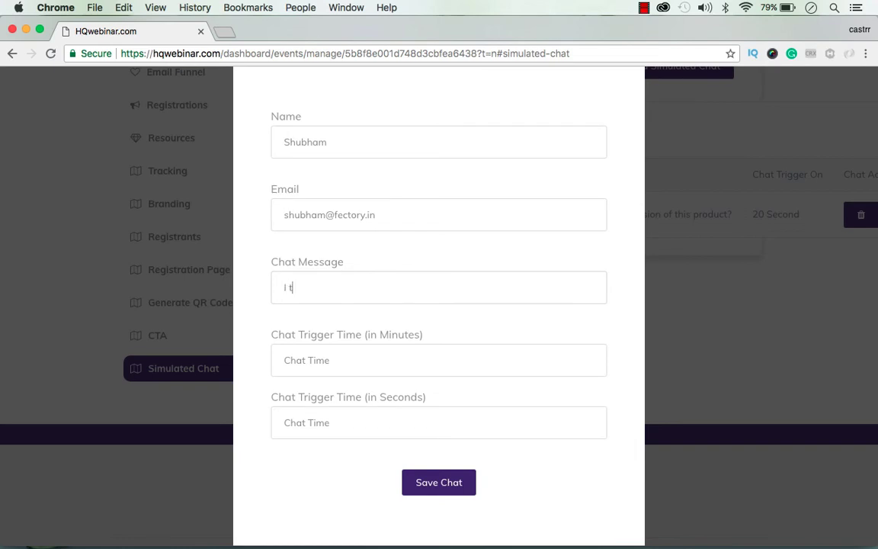
{"action": "key", "text": "BackSpace"}
{"action": "type", "text": "will share the "}
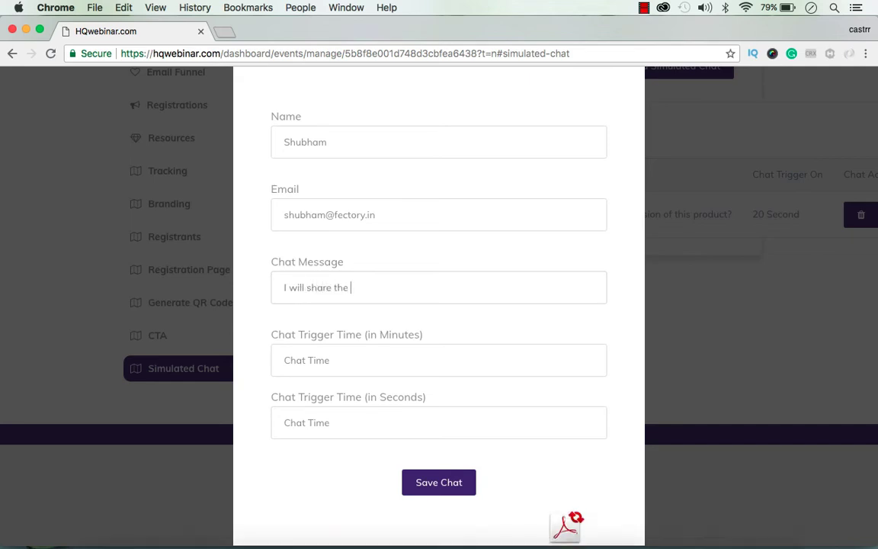
{"action": "type", "text": "link"}
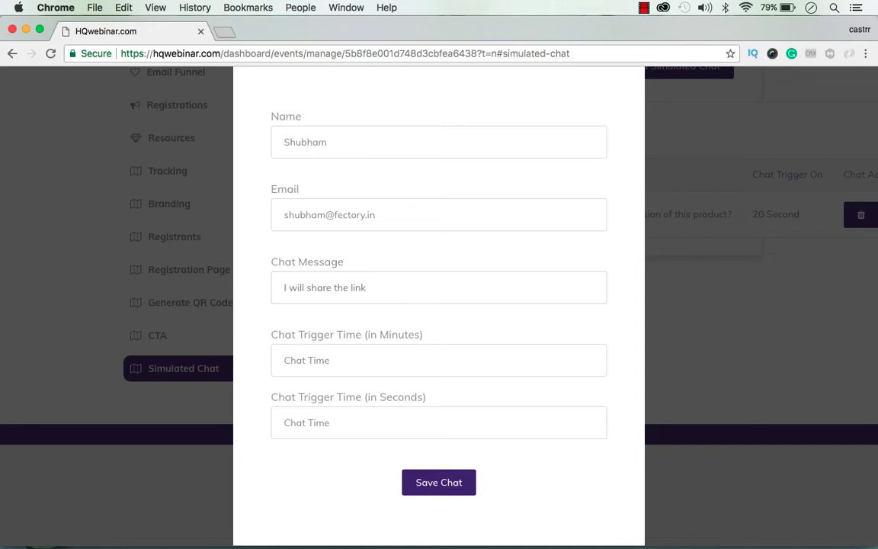
{"action": "type", "text": " in  in a few minutes."}
Step: Set the second chat to trigger at 25 seconds and save it
{"action": "left_click", "coordinate": [398, 371]}
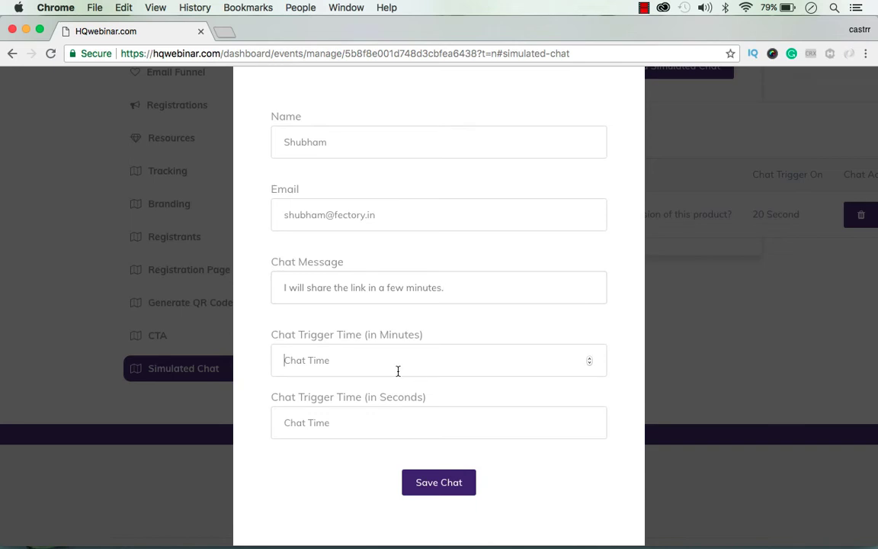
{"action": "left_click", "coordinate": [349, 430]}
{"action": "type", "text": "25"}
{"action": "left_click", "coordinate": [451, 481]}
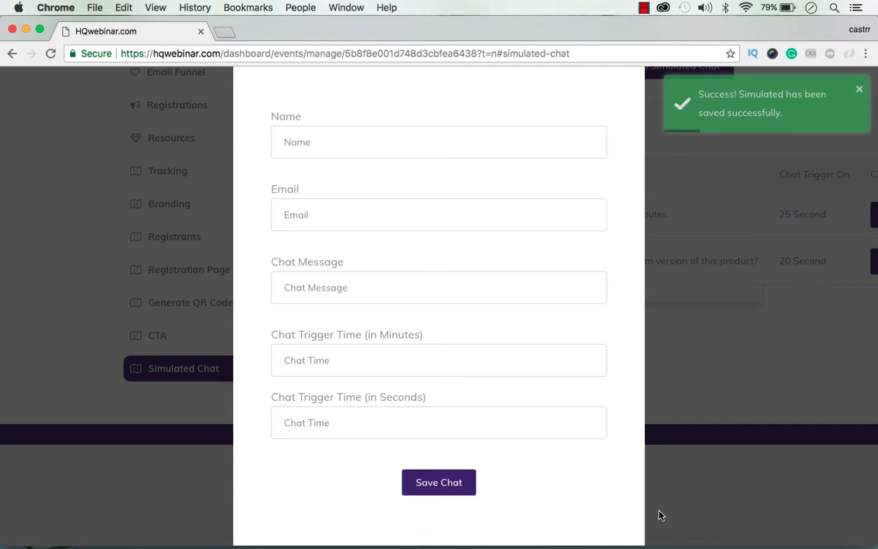
{"action": "scroll", "coordinate": [676, 192], "scroll_direction": "up", "scroll_amount": 5}
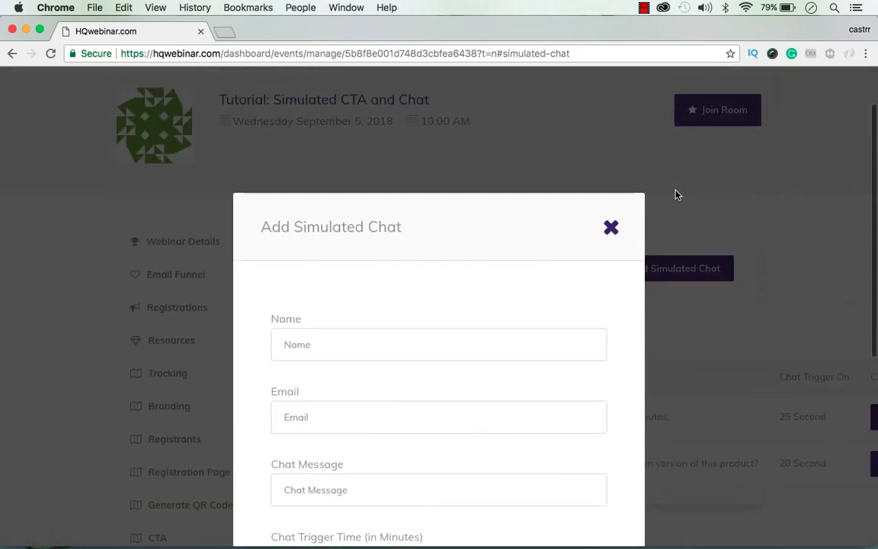
Step: Join the 'Tutorial: Simulated CTA and Chat' room as presenter in a new tab and show its chat
{"action": "left_click", "coordinate": [611, 229]}
{"action": "scroll", "coordinate": [533, 225], "scroll_direction": "up", "scroll_amount": 3}
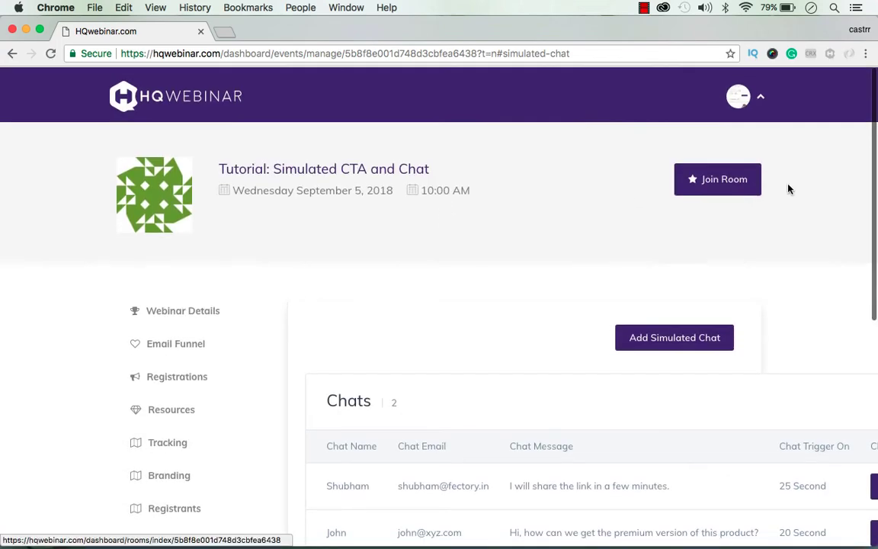
{"action": "left_click", "coordinate": [693, 190]}
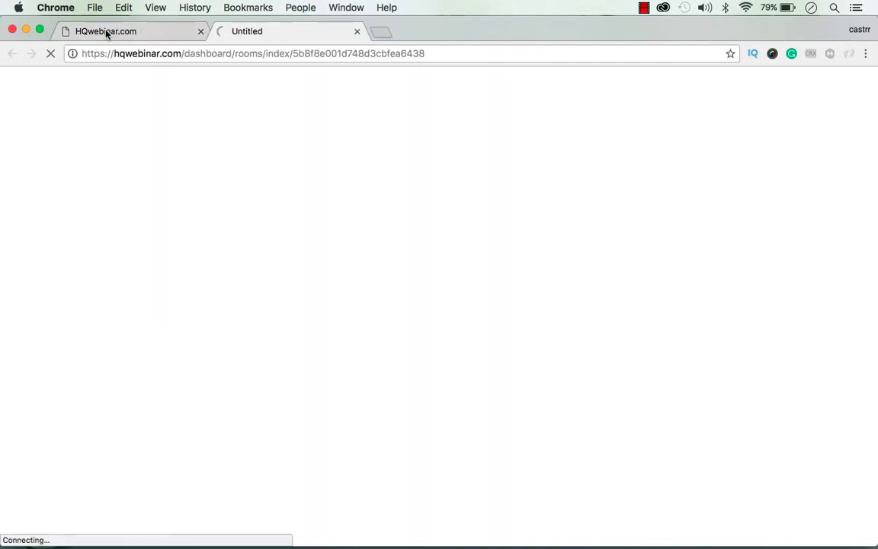
{"action": "left_click", "coordinate": [95, 28]}
{"action": "left_click", "coordinate": [293, 30]}
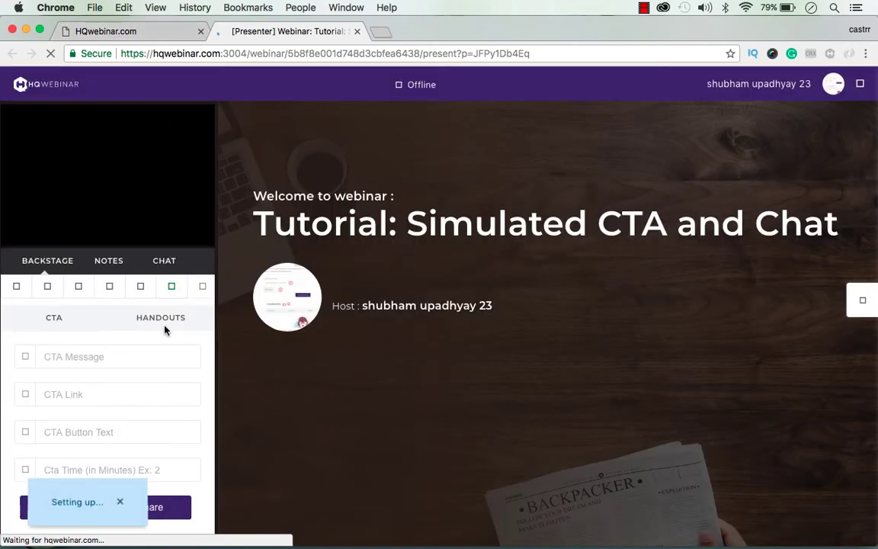
{"action": "left_click", "coordinate": [163, 261]}
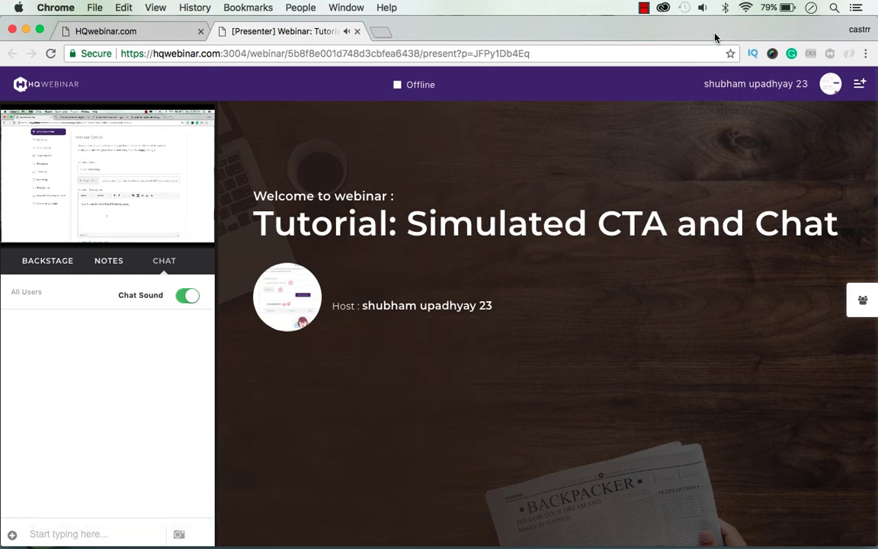
Step: Mute the computer's sound
{"action": "key", "text": "XF86AudioMute"}
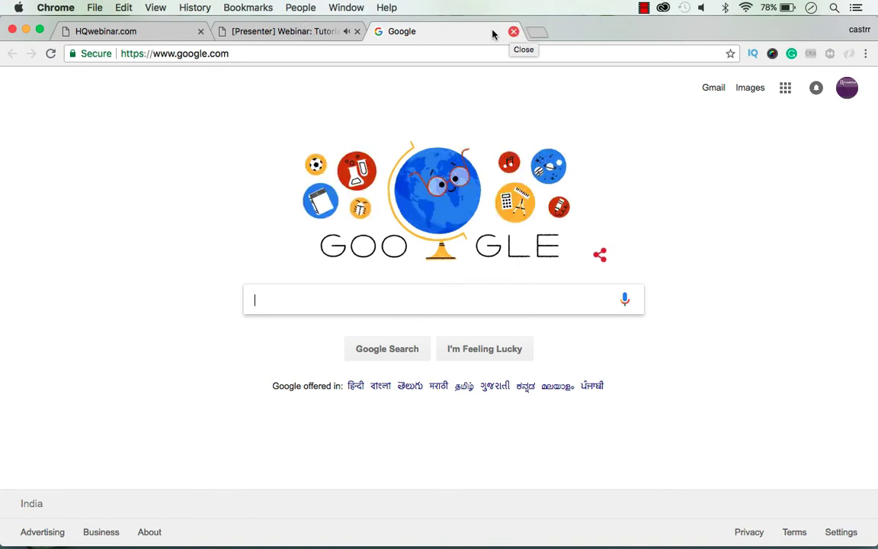
Step: Close the Google tab and follow the webinar join URL from the registration confirmation
{"action": "left_click", "coordinate": [513, 31]}
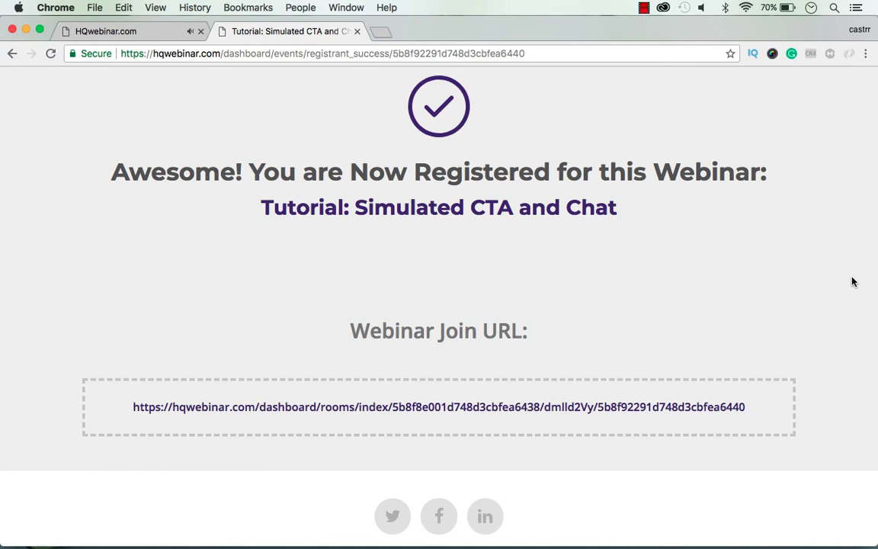
{"action": "left_click", "coordinate": [325, 407]}
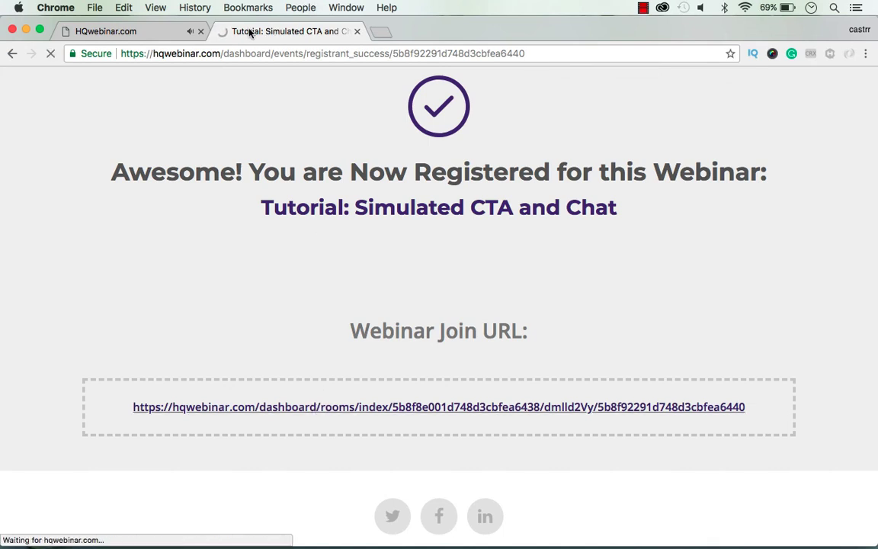